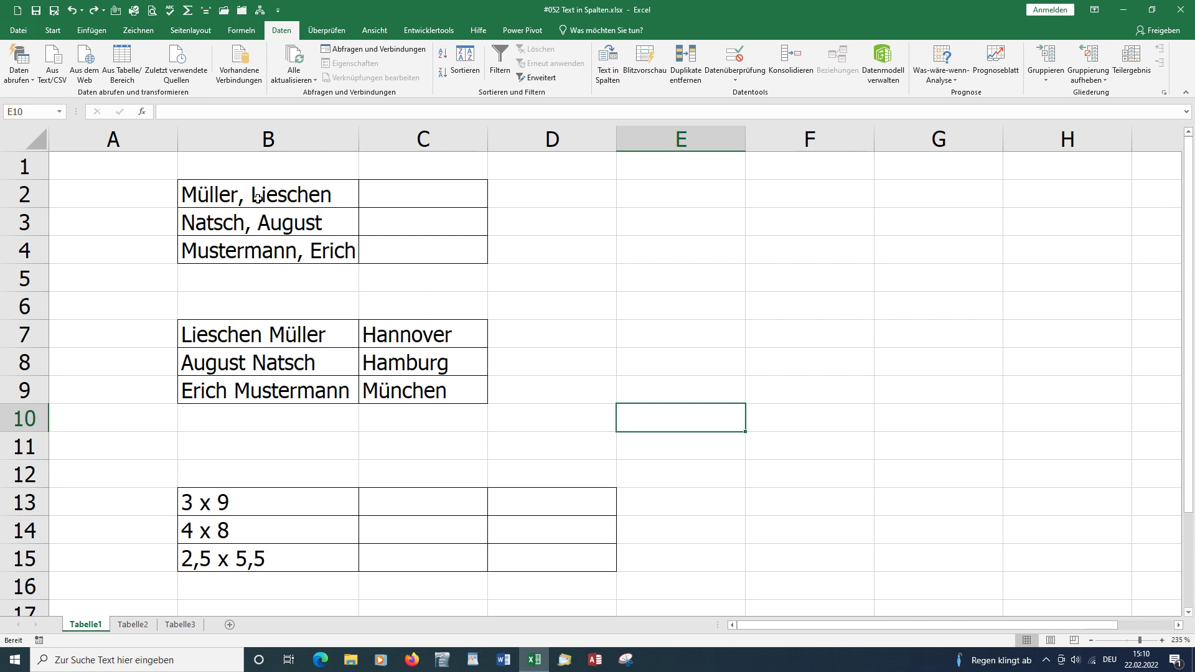
Step: Split the names in B2:B4 at the comma with Text to Columns, overwriting column C
drag(240, 189, 243, 256)
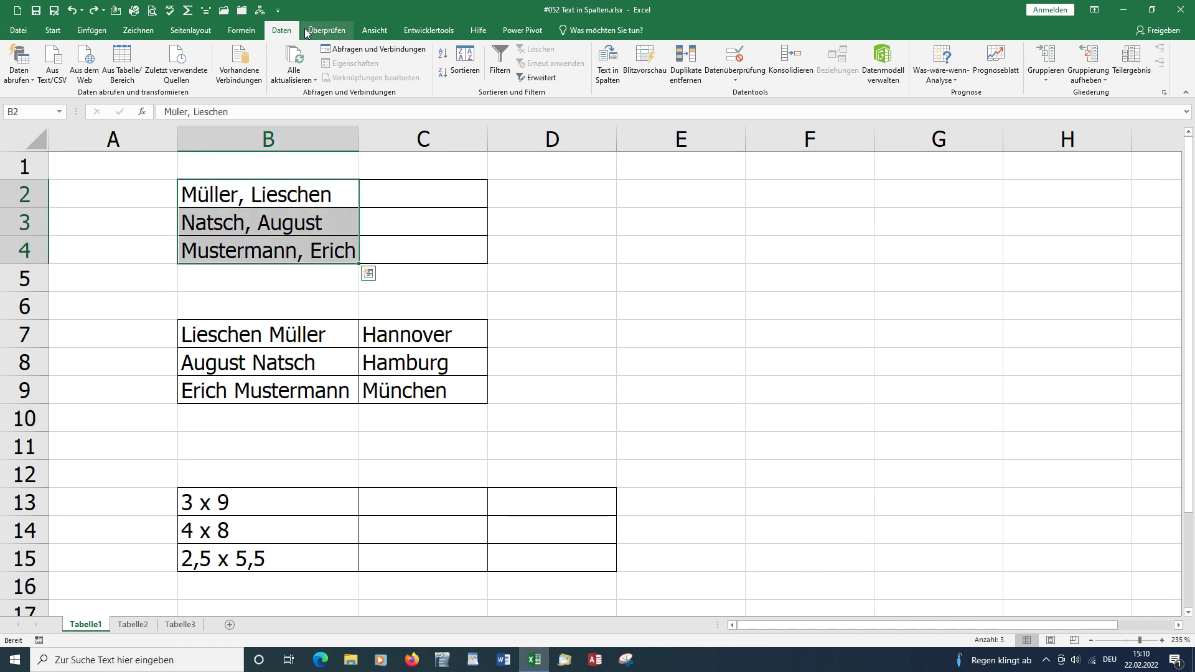
click(607, 75)
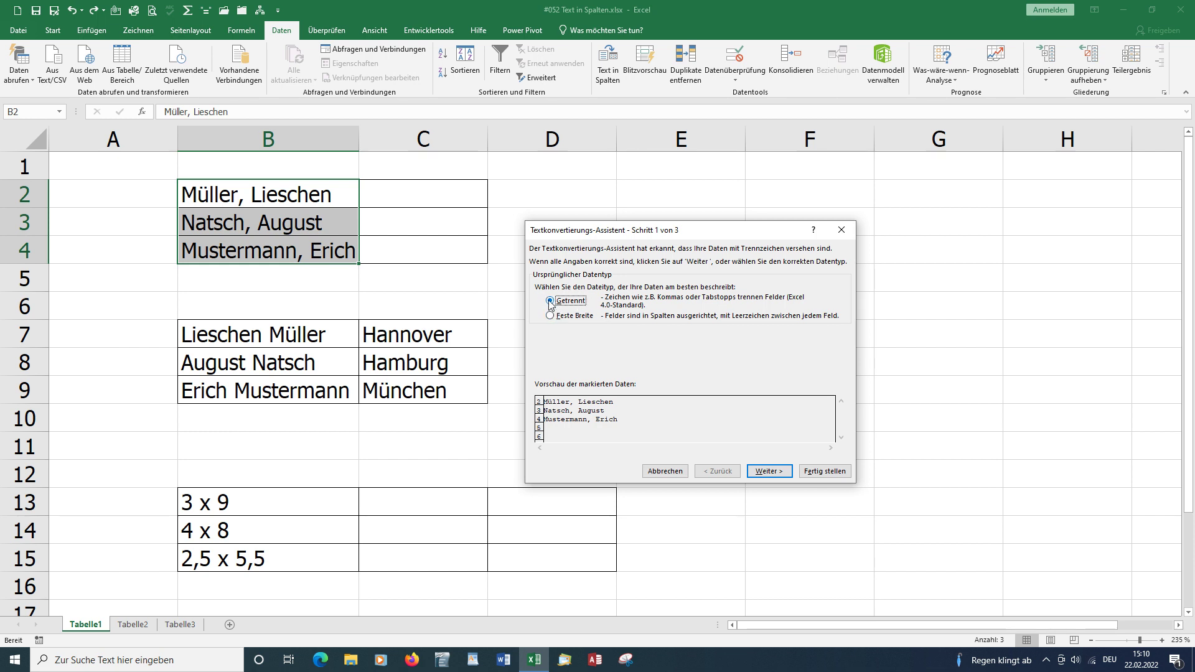
click(774, 474)
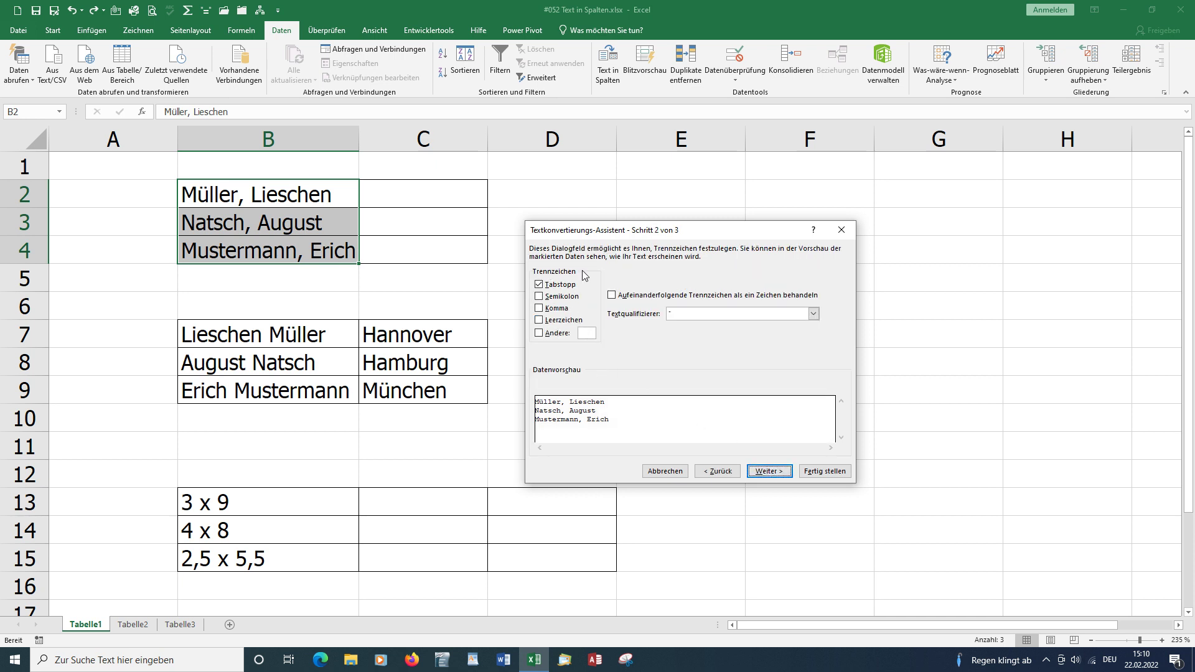
click(538, 285)
click(539, 309)
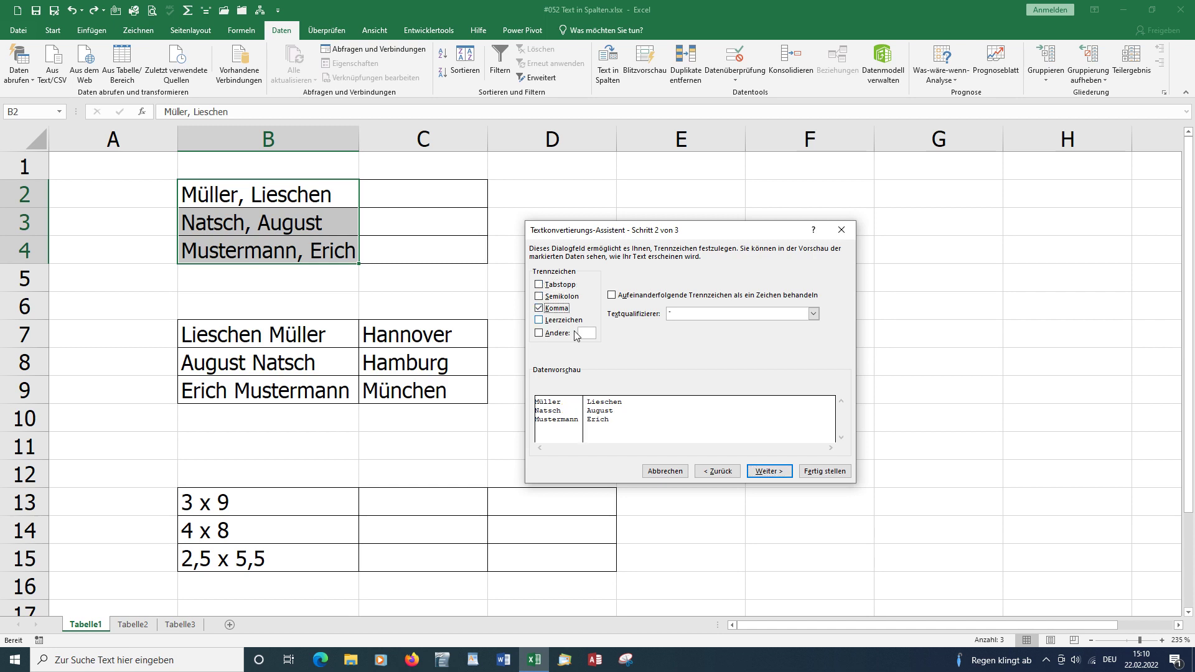
click(769, 471)
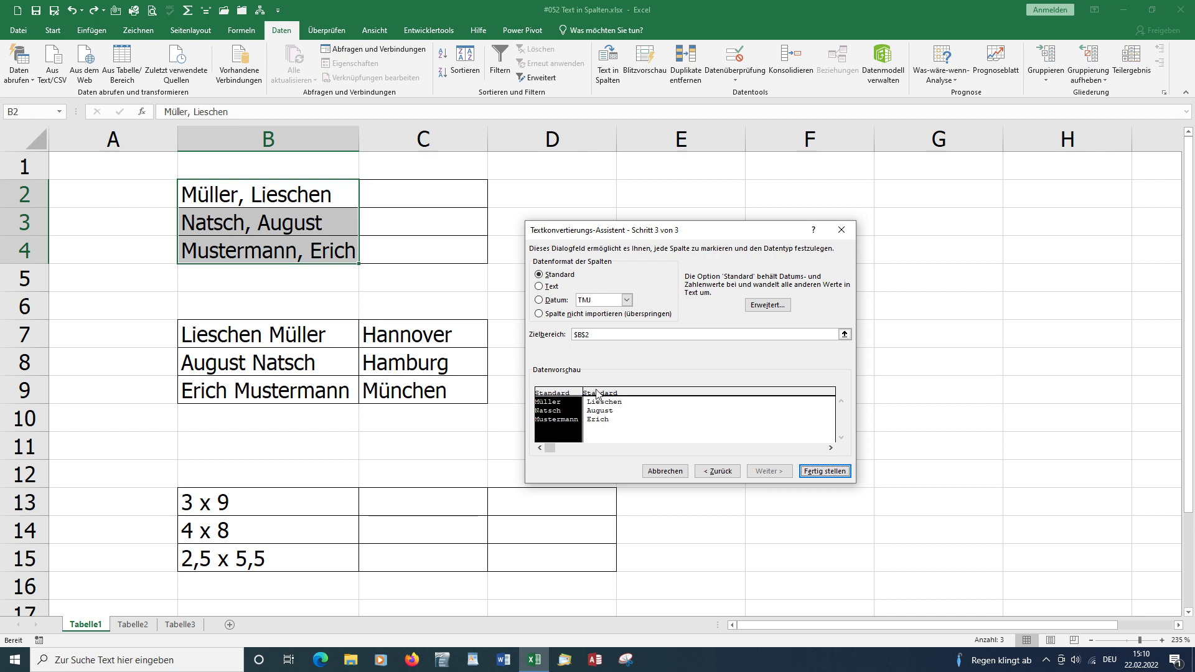
click(822, 472)
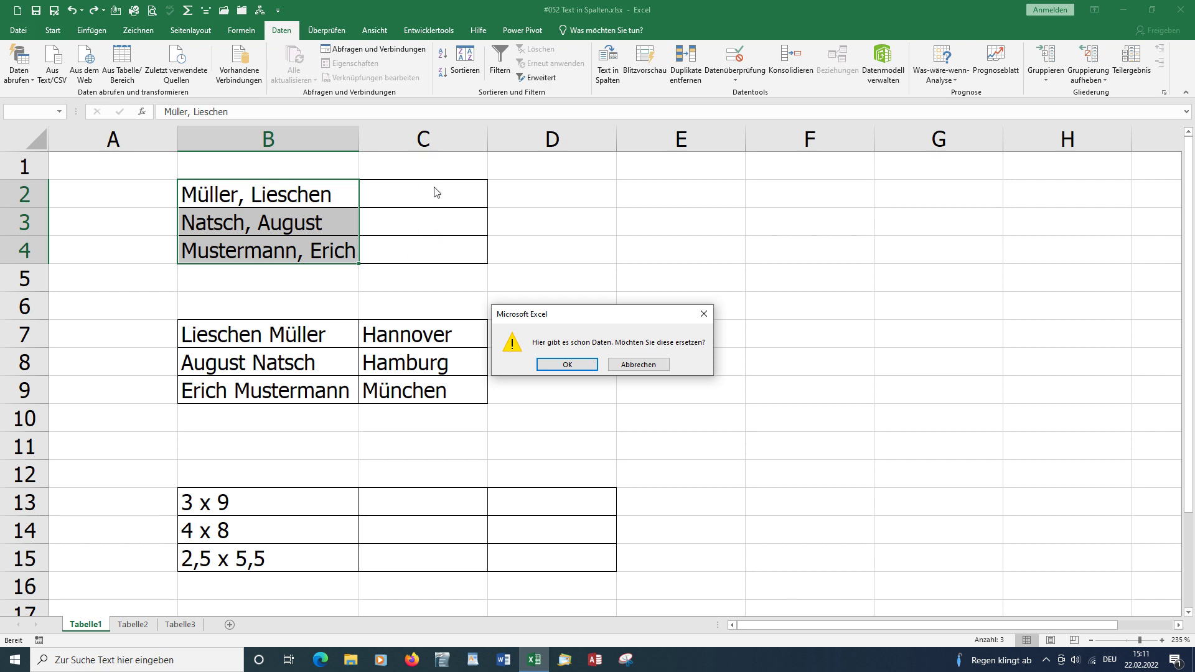
click(559, 365)
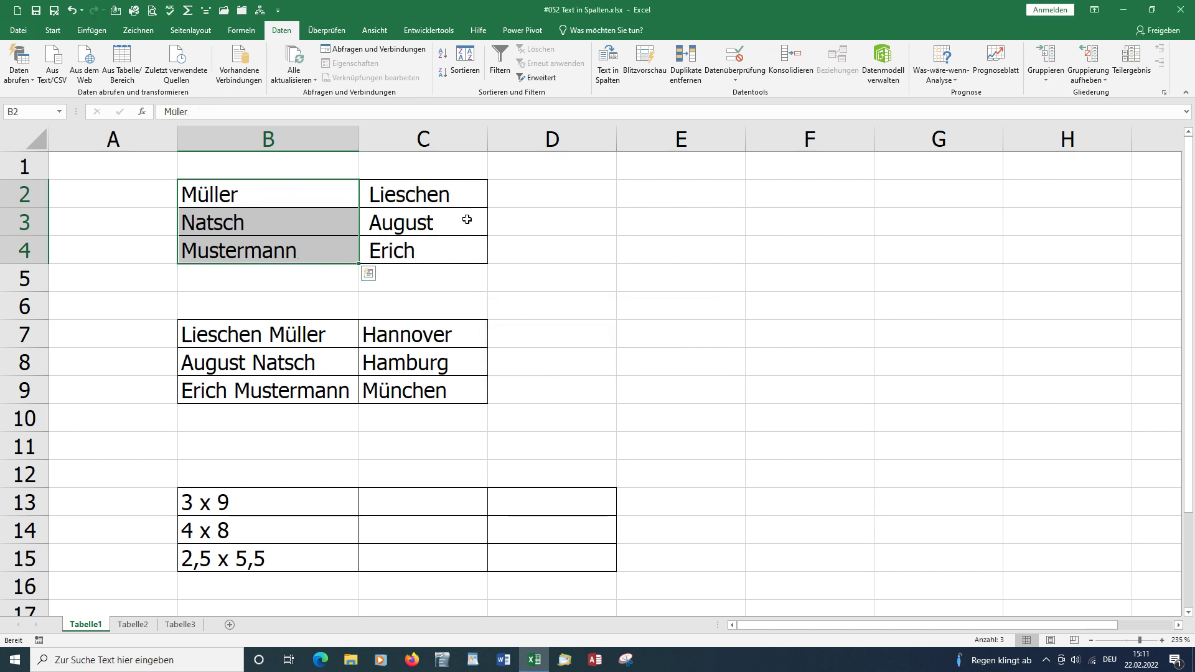
click(551, 387)
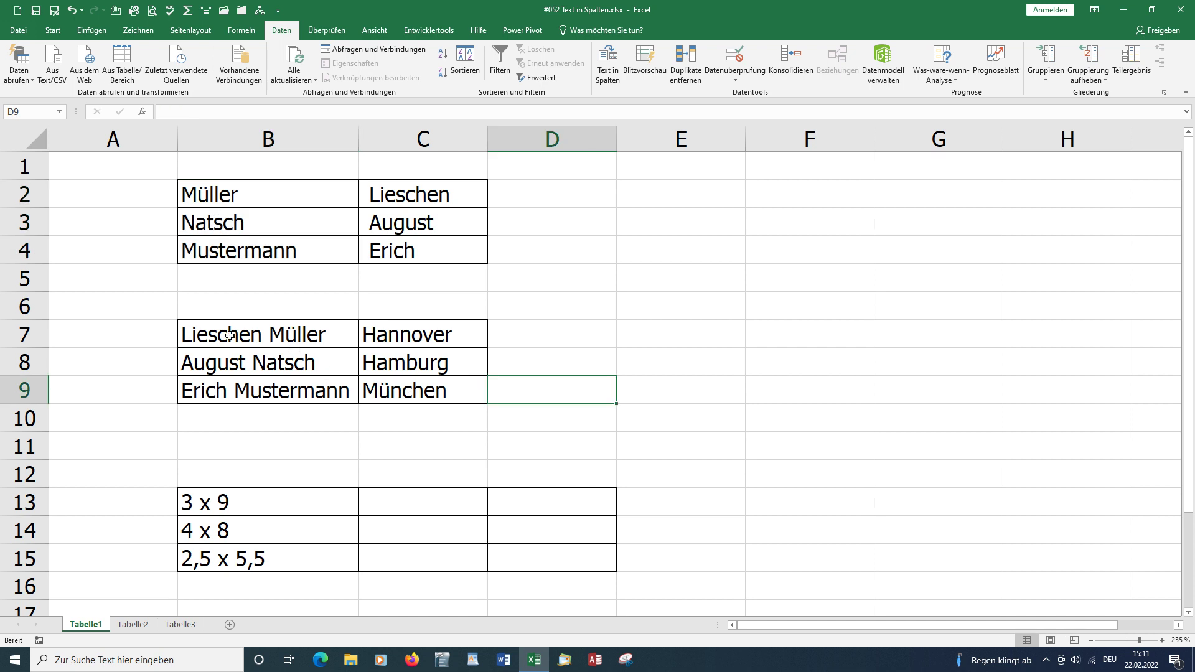
drag(240, 336, 306, 389)
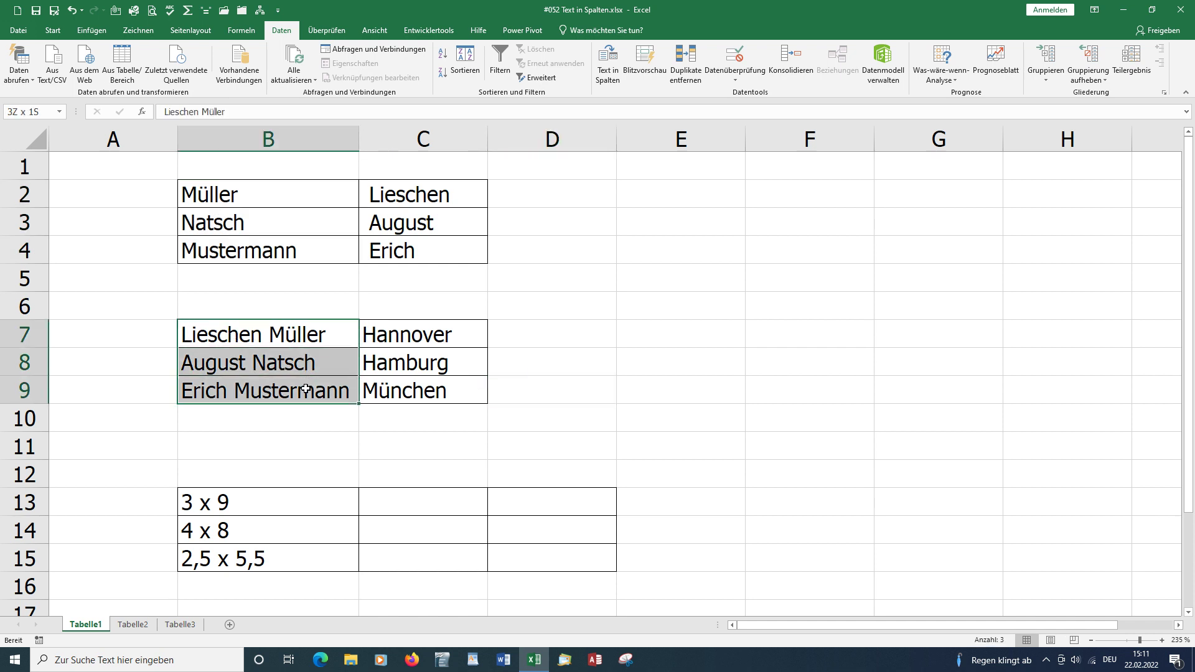
click(608, 65)
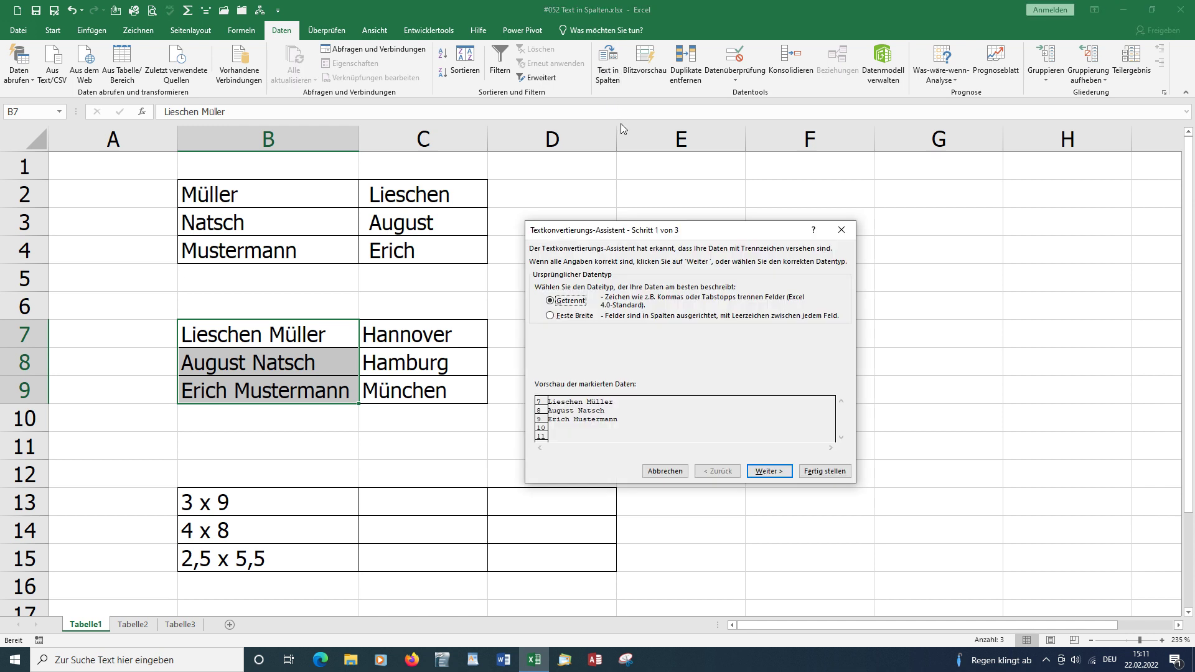
click(771, 473)
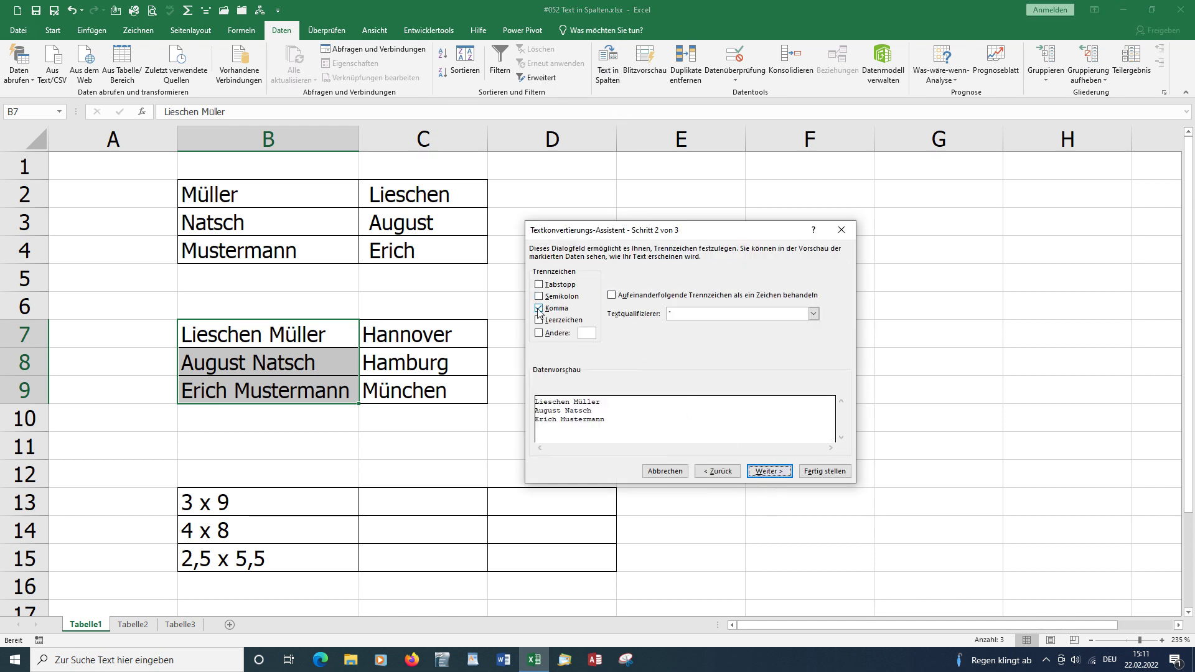
click(539, 308)
click(540, 321)
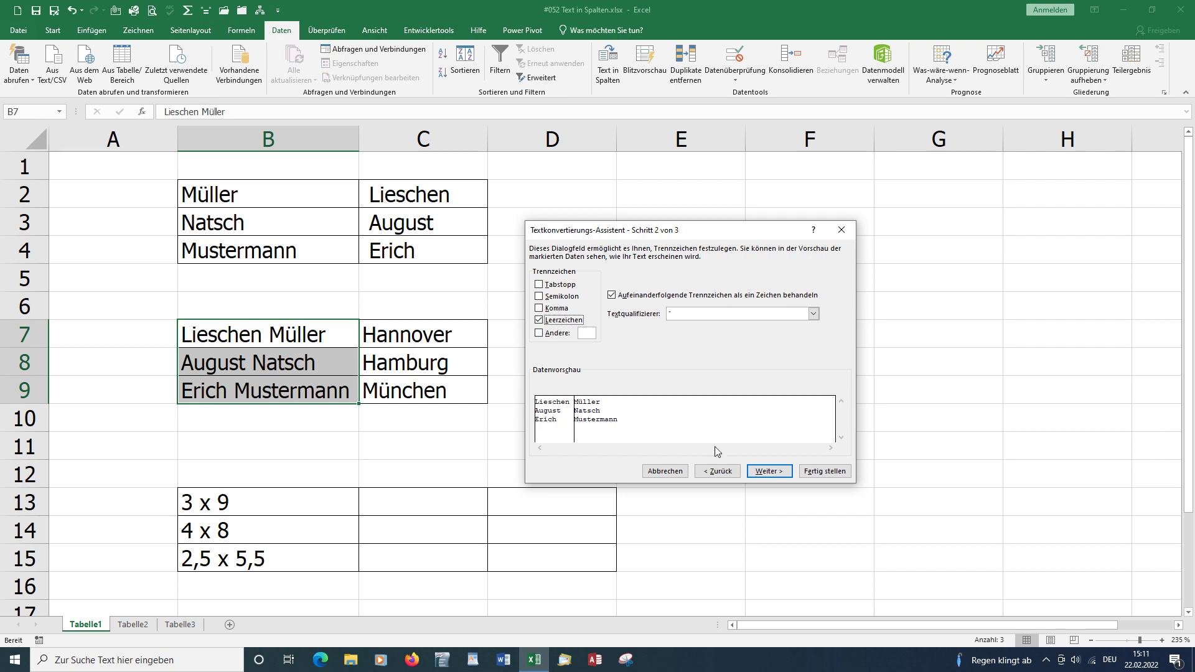
click(768, 471)
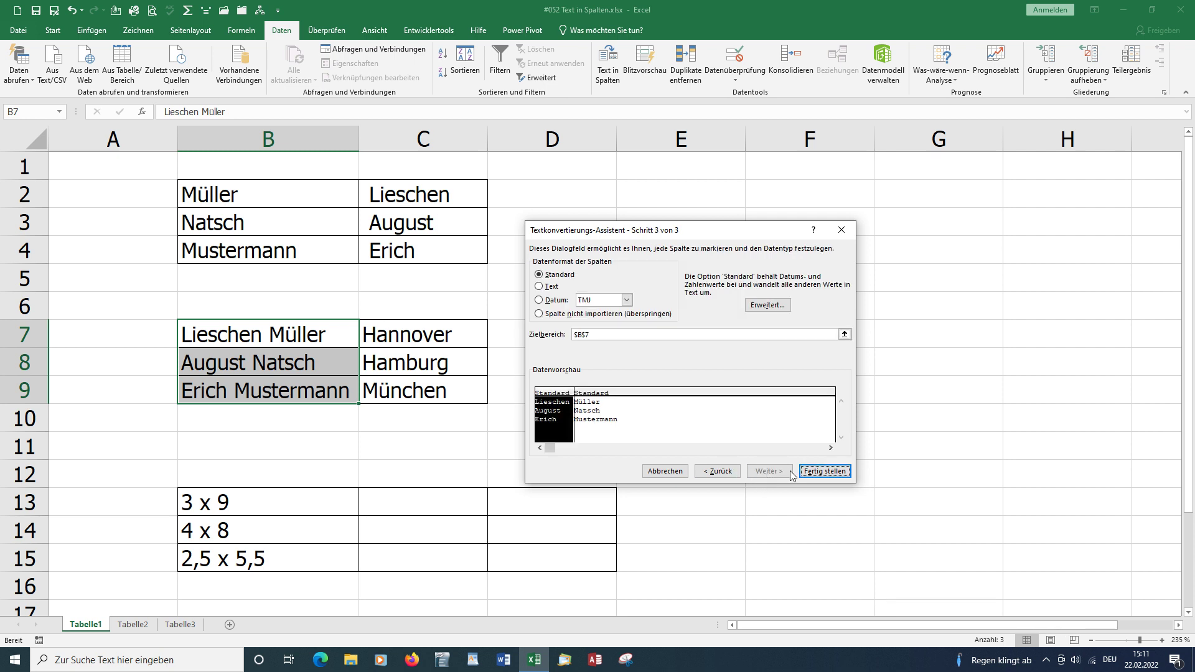
click(816, 471)
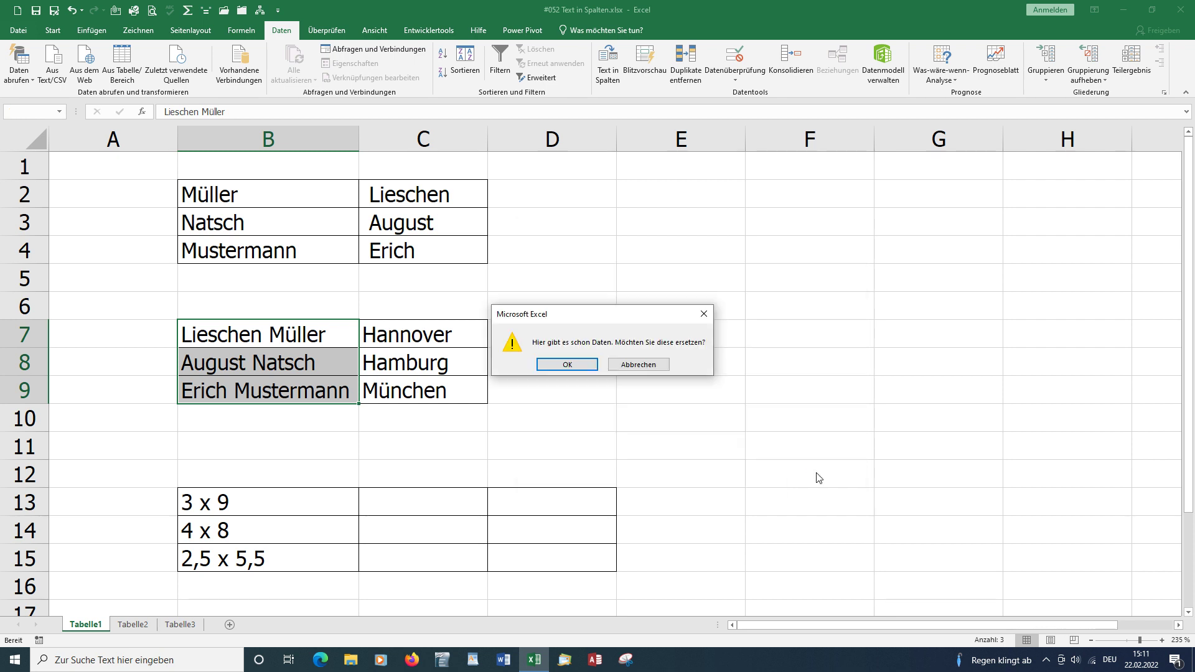
click(567, 366)
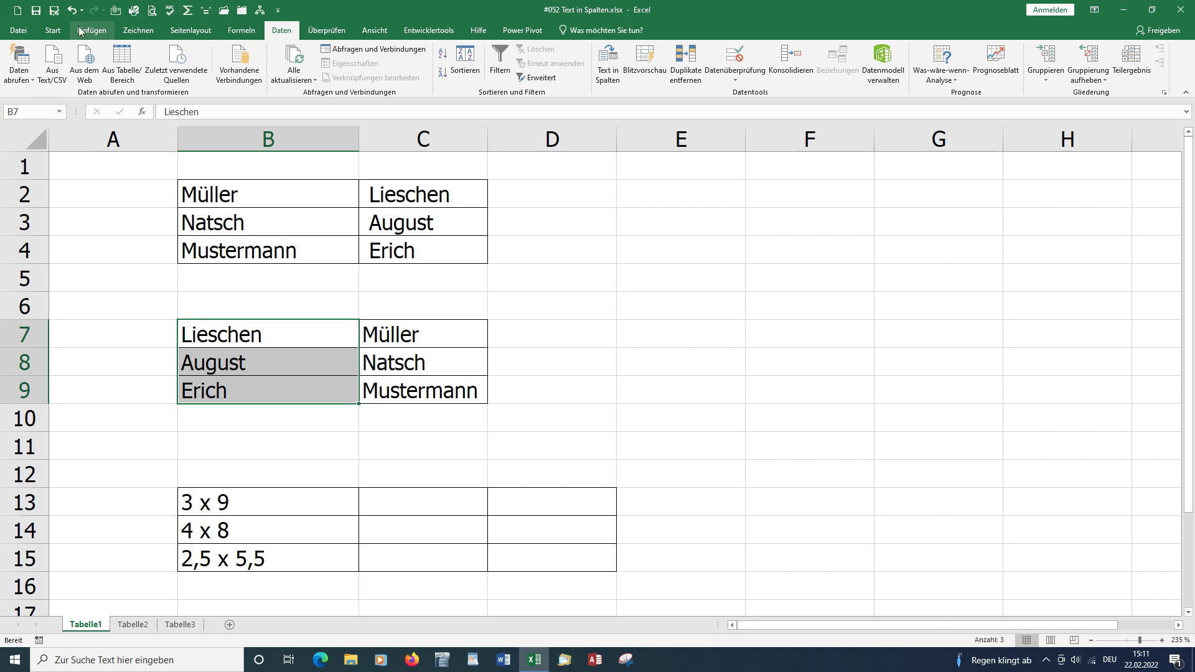
click(70, 10)
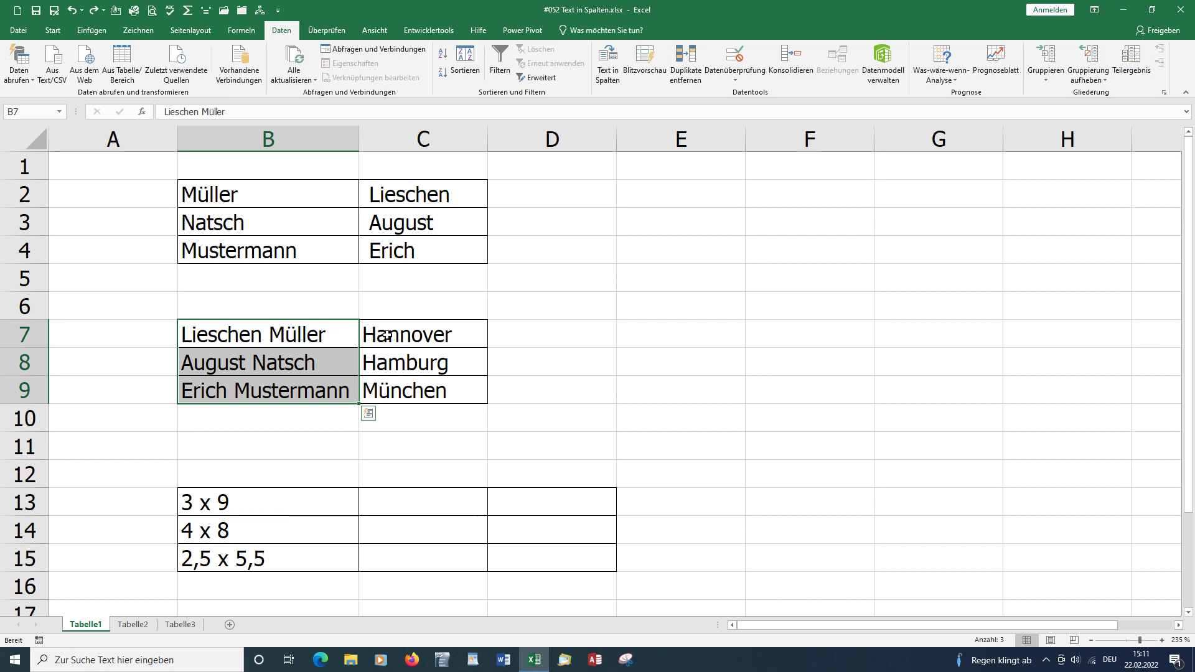
Step: Insert a blank column C, then split the full names in B7:B9 at the space
click(402, 130)
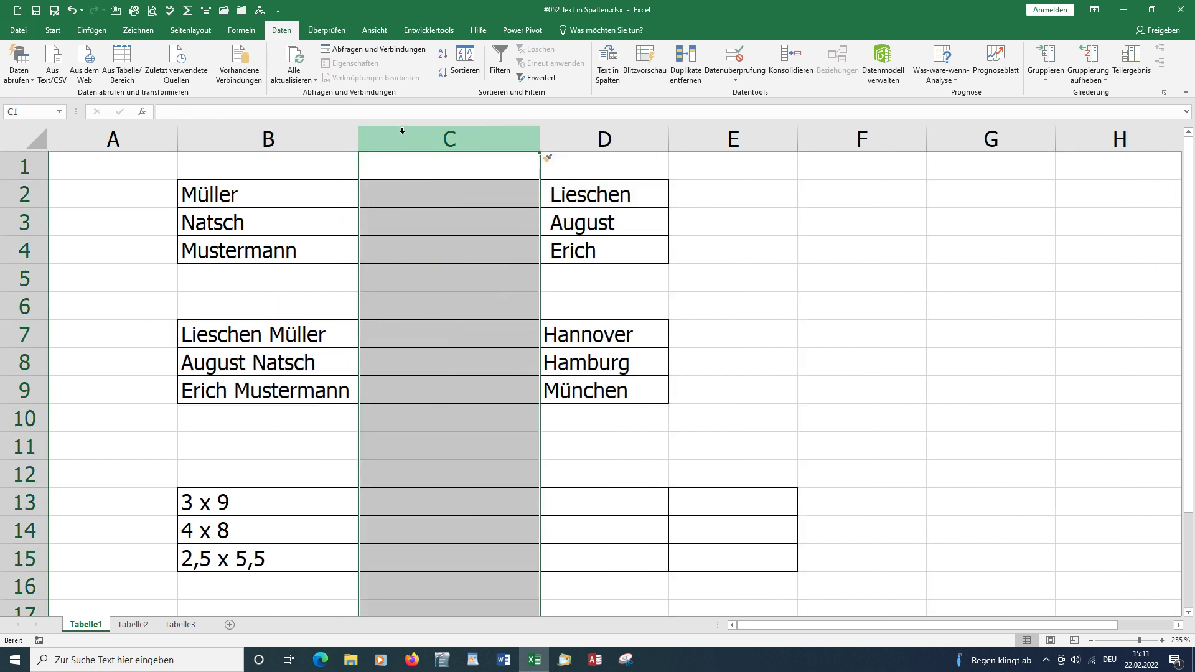
click(745, 418)
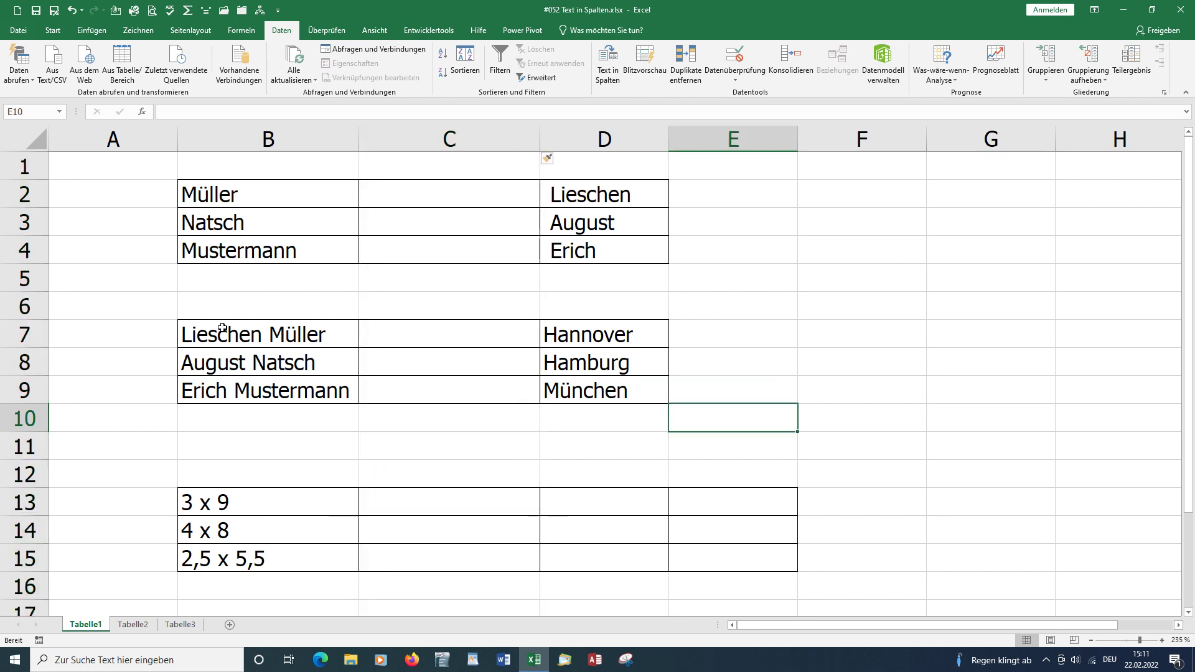
drag(222, 328, 269, 393)
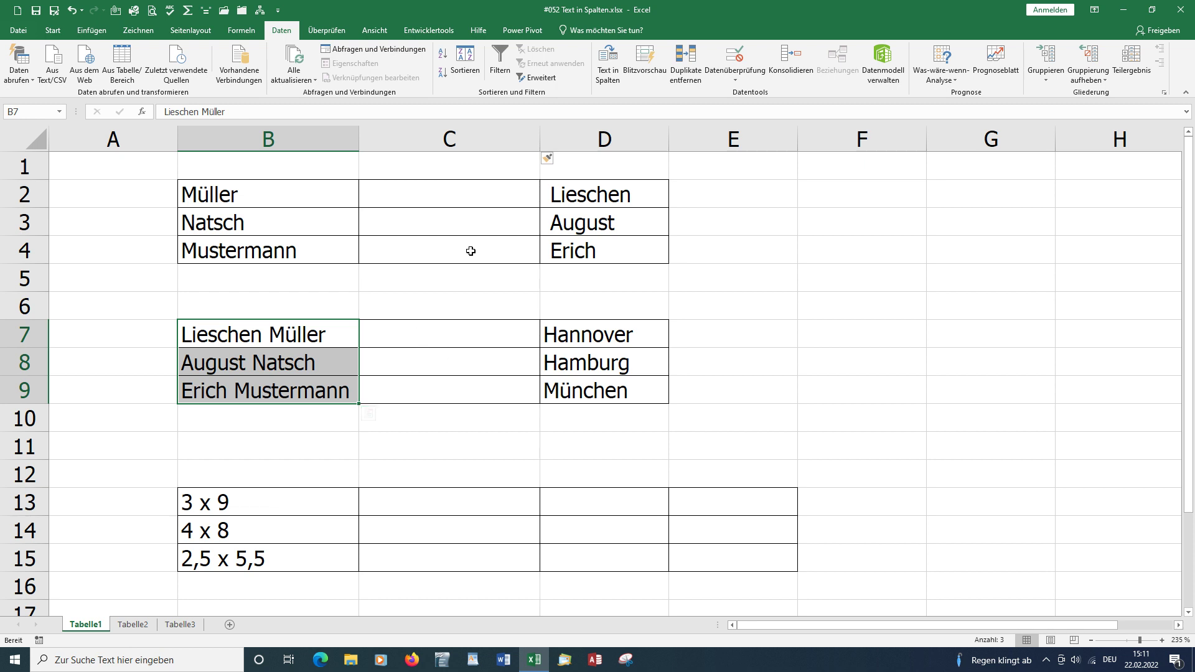
click(609, 88)
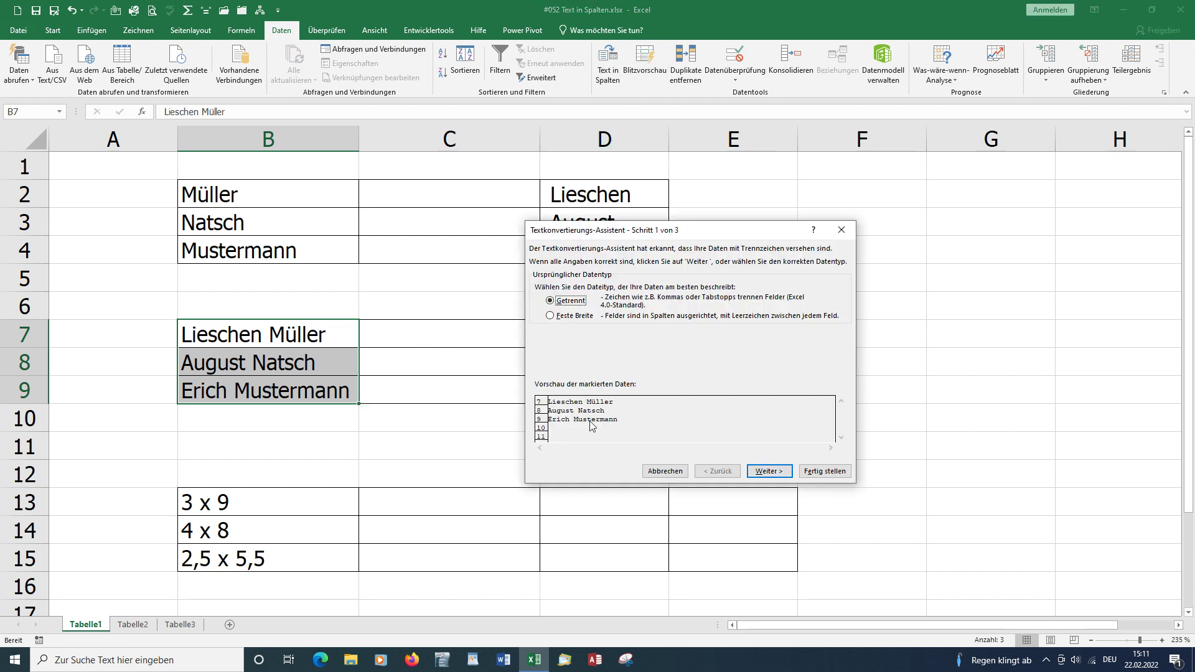
click(769, 471)
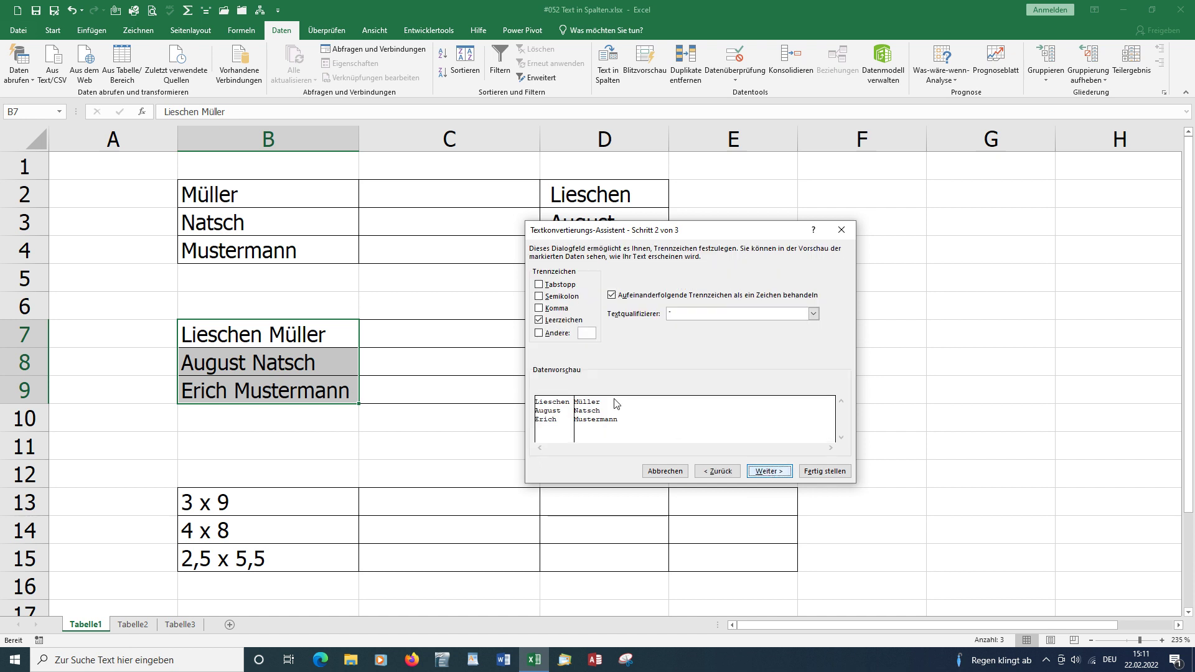
click(769, 473)
click(821, 472)
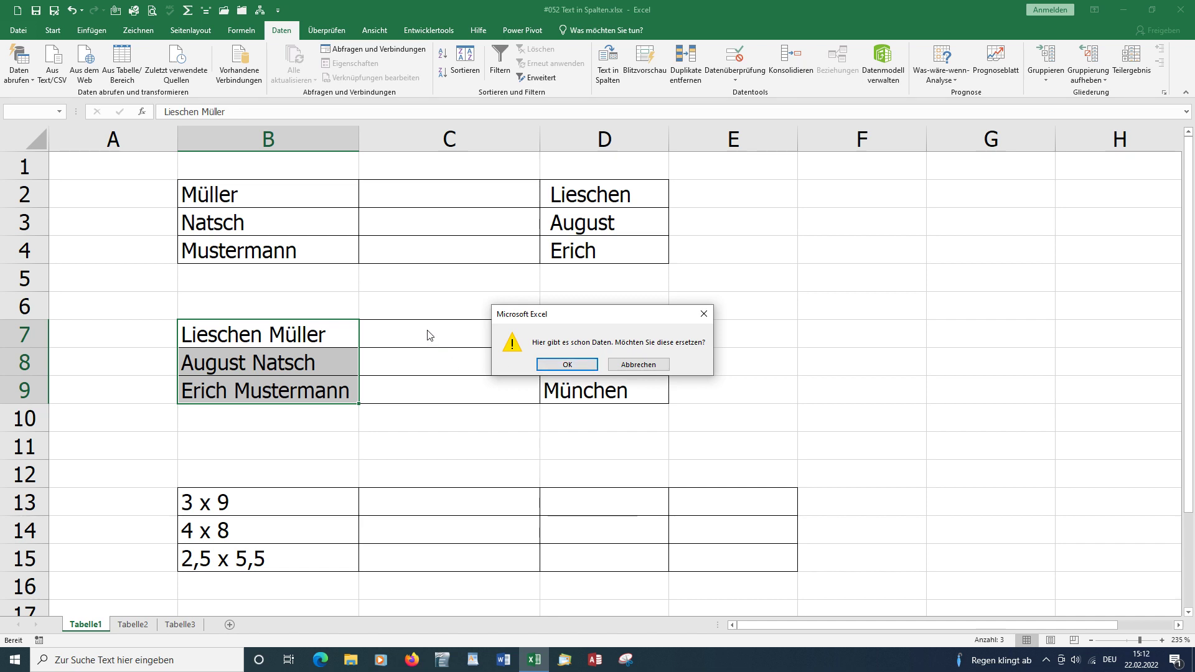
click(560, 364)
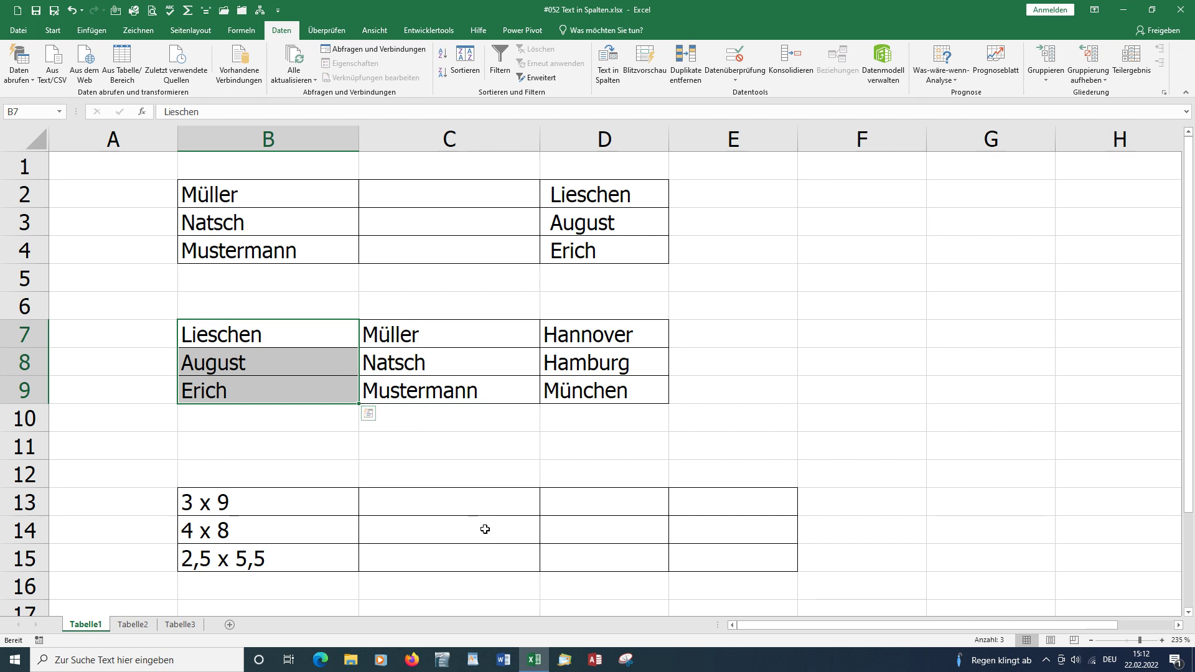
click(261, 491)
Step: Split the '3 x 9' entries in B13:B15 at spaces into three columns, replacing existing cells
drag(261, 492, 265, 558)
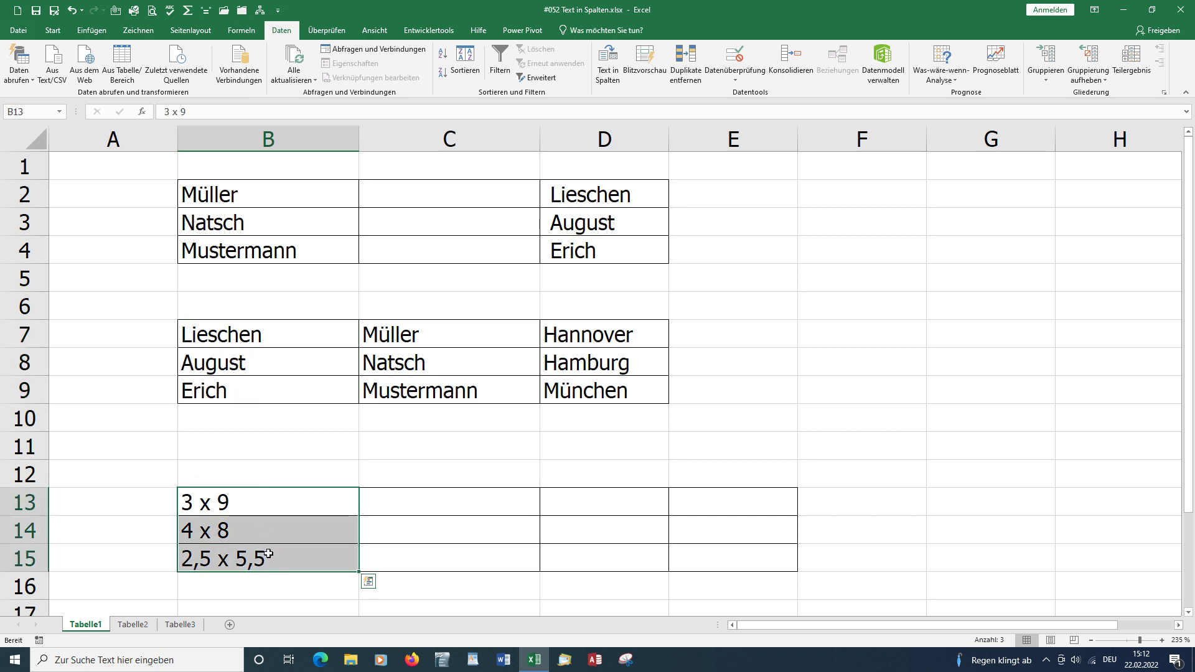
click(608, 69)
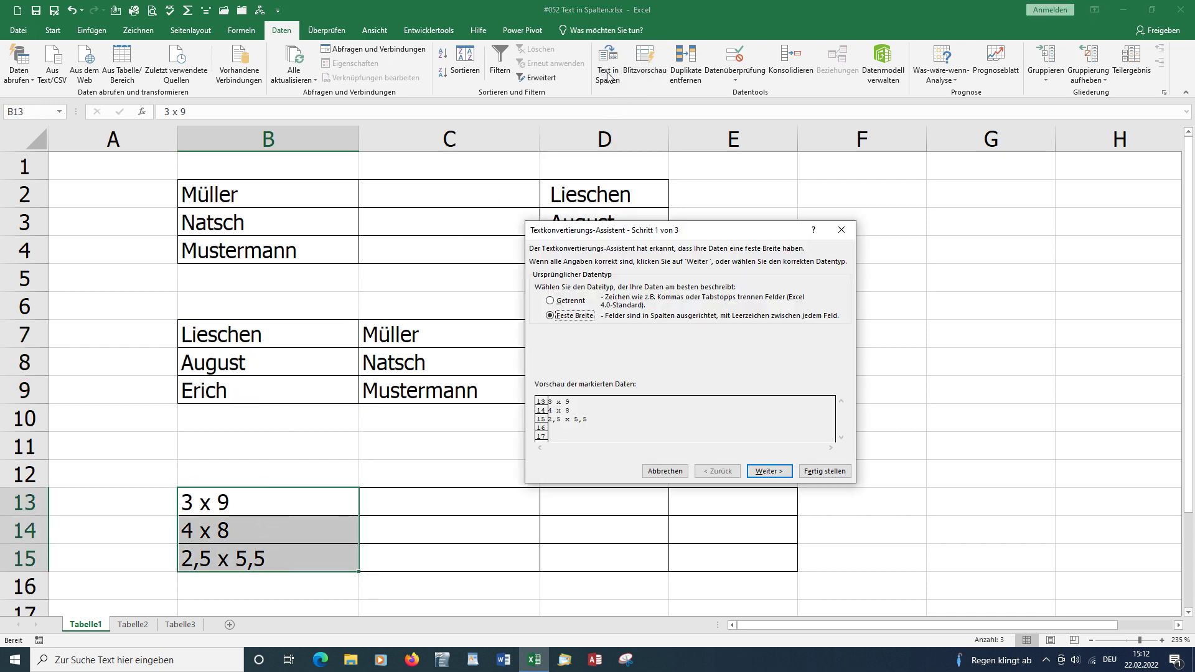
click(550, 302)
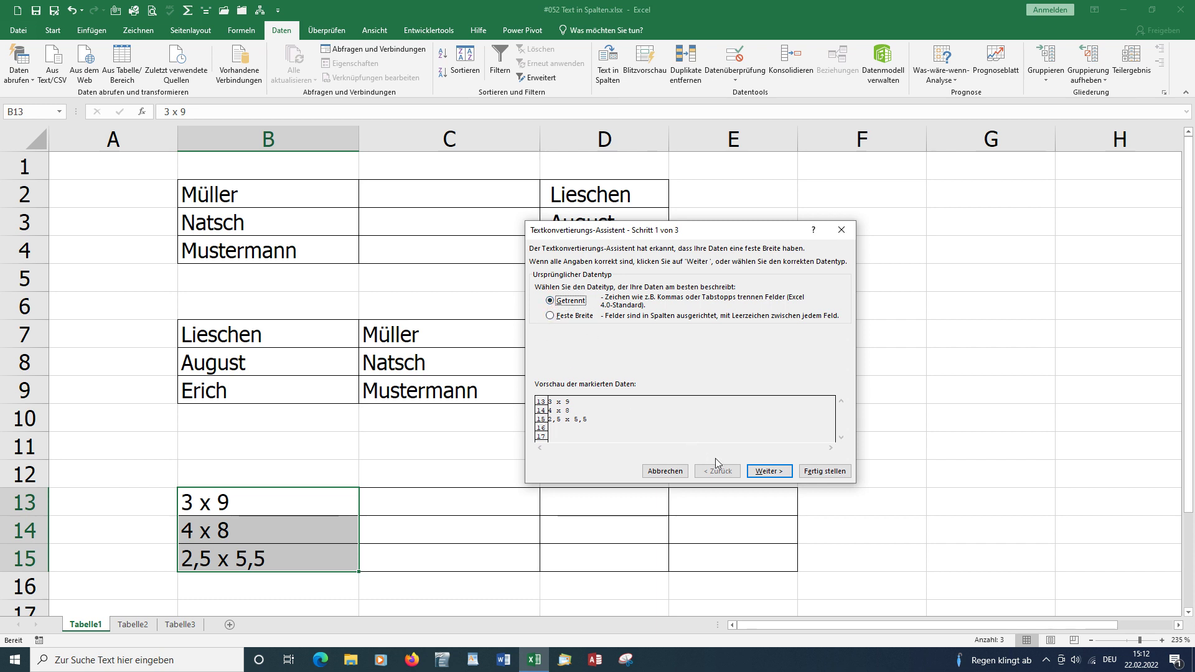
click(763, 473)
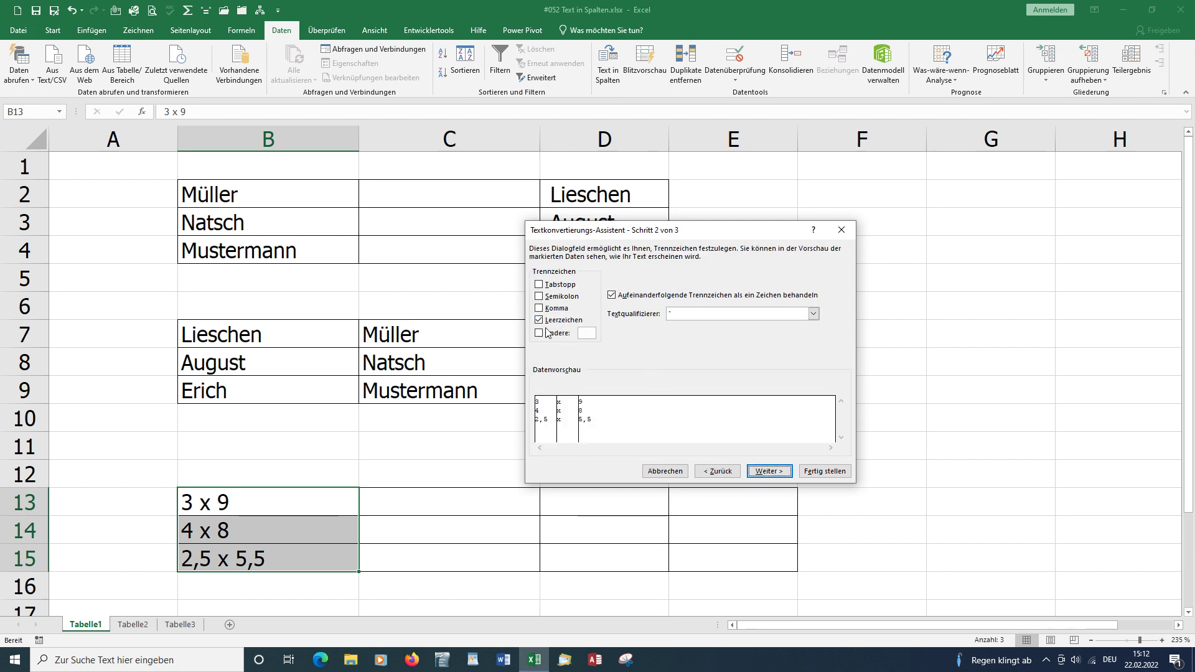
click(777, 473)
click(815, 473)
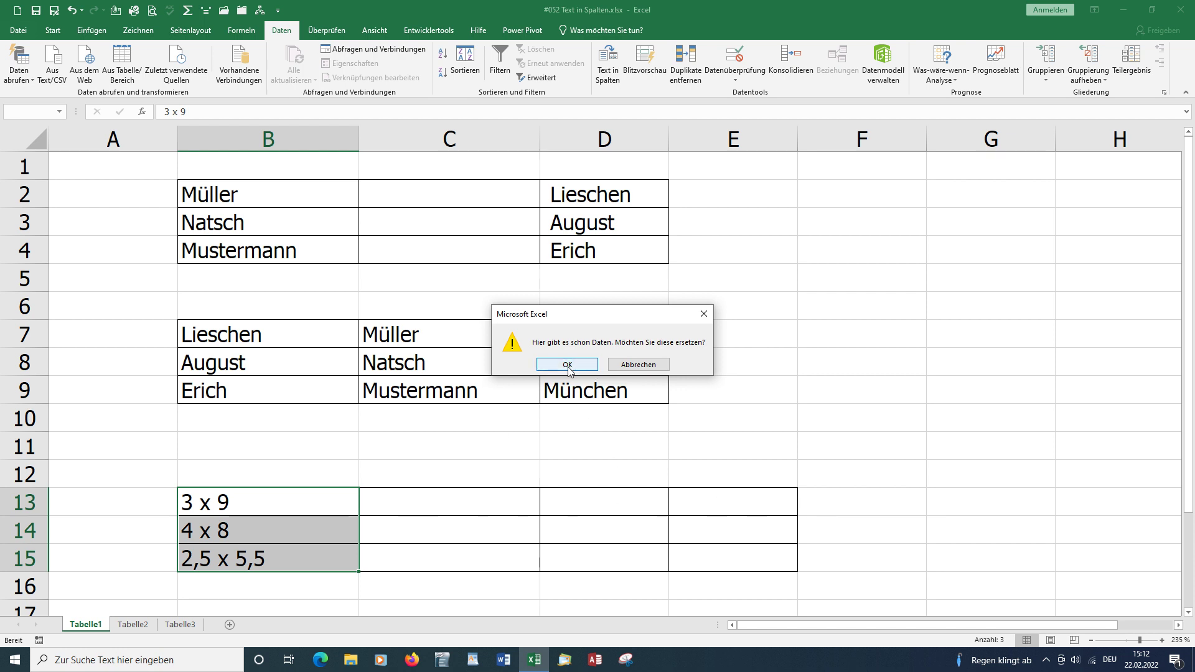
click(567, 366)
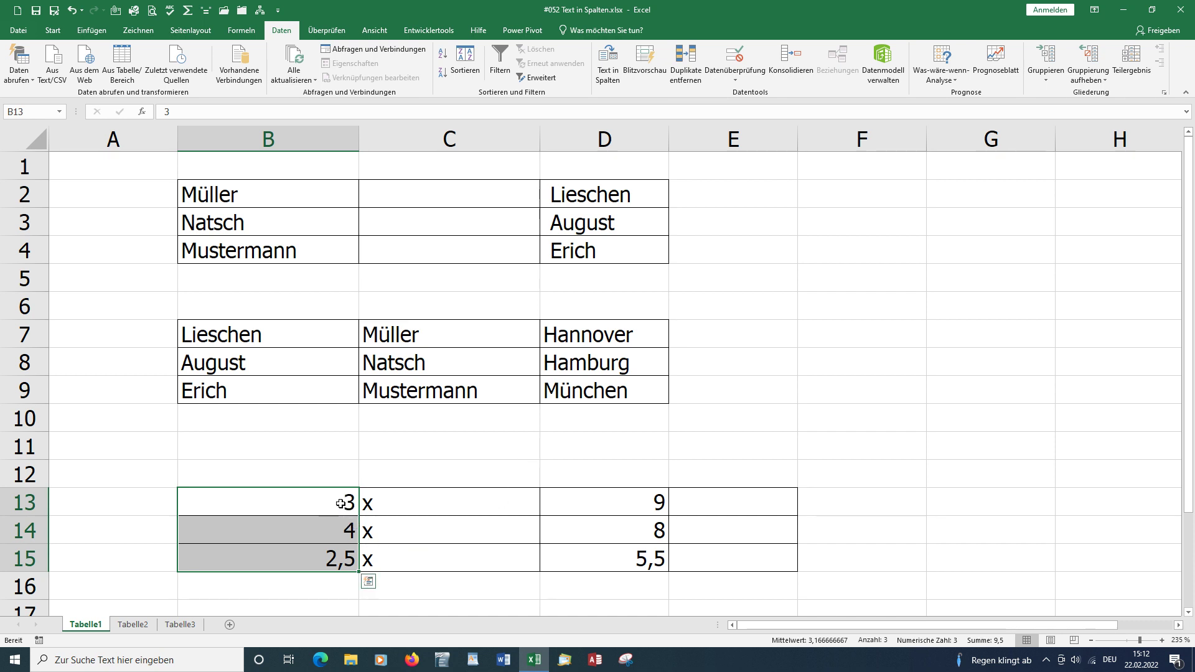
Step: Enter =B13*D13 in F13 to get the product 27
click(833, 503)
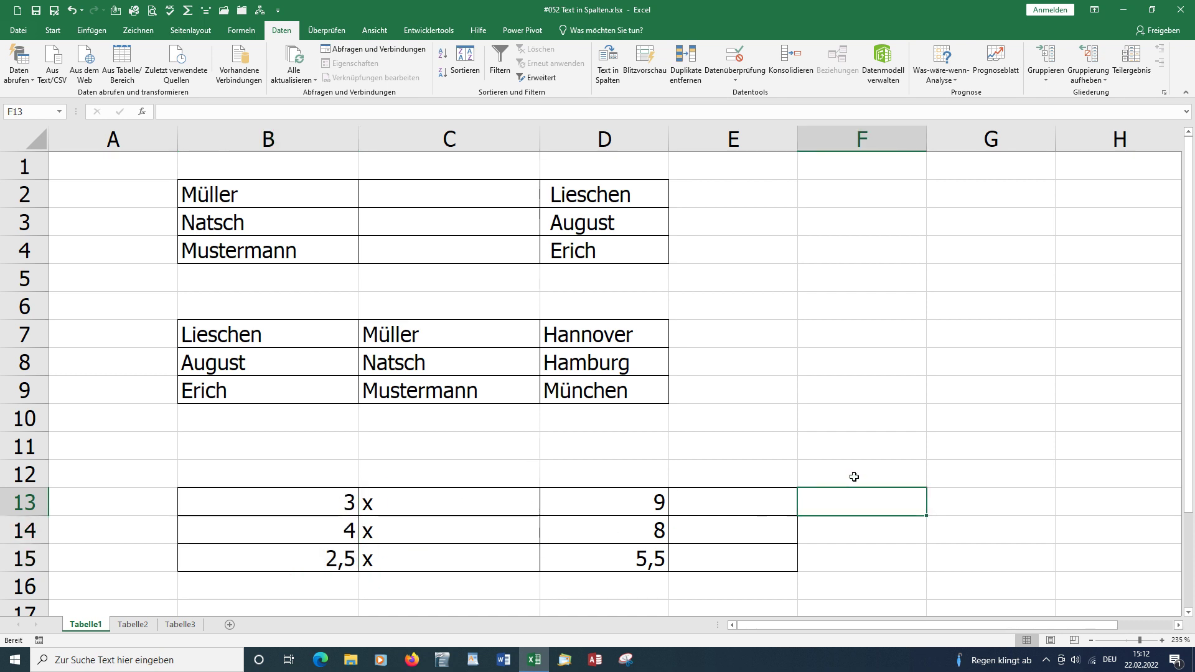
text(=)
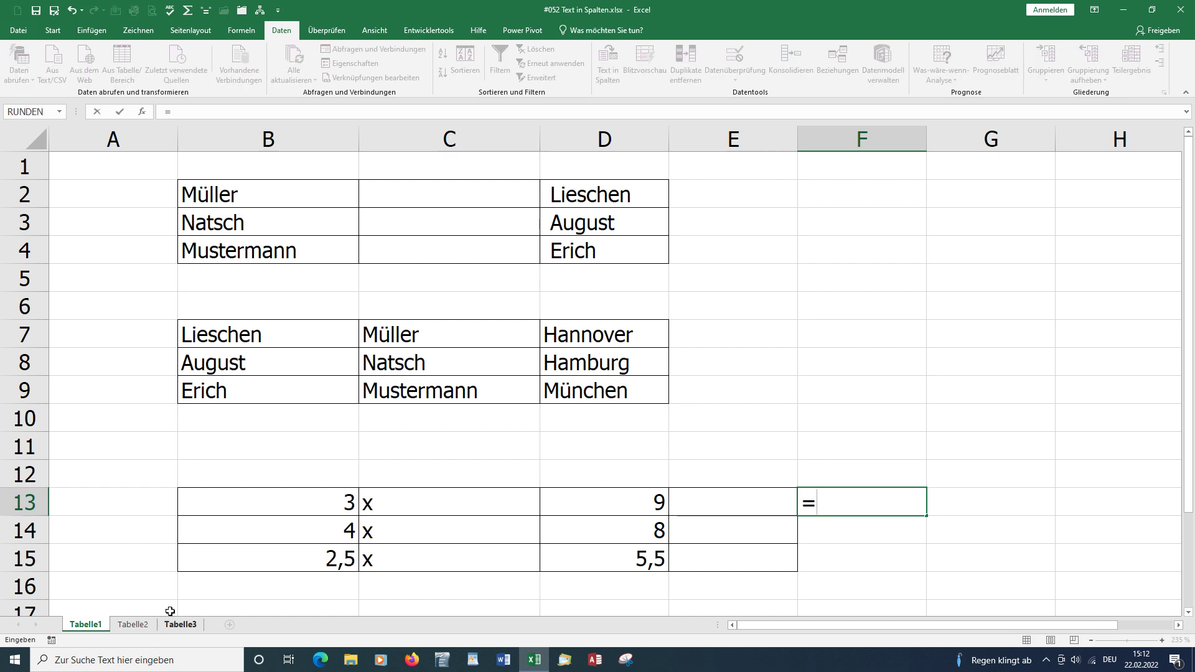
click(298, 510)
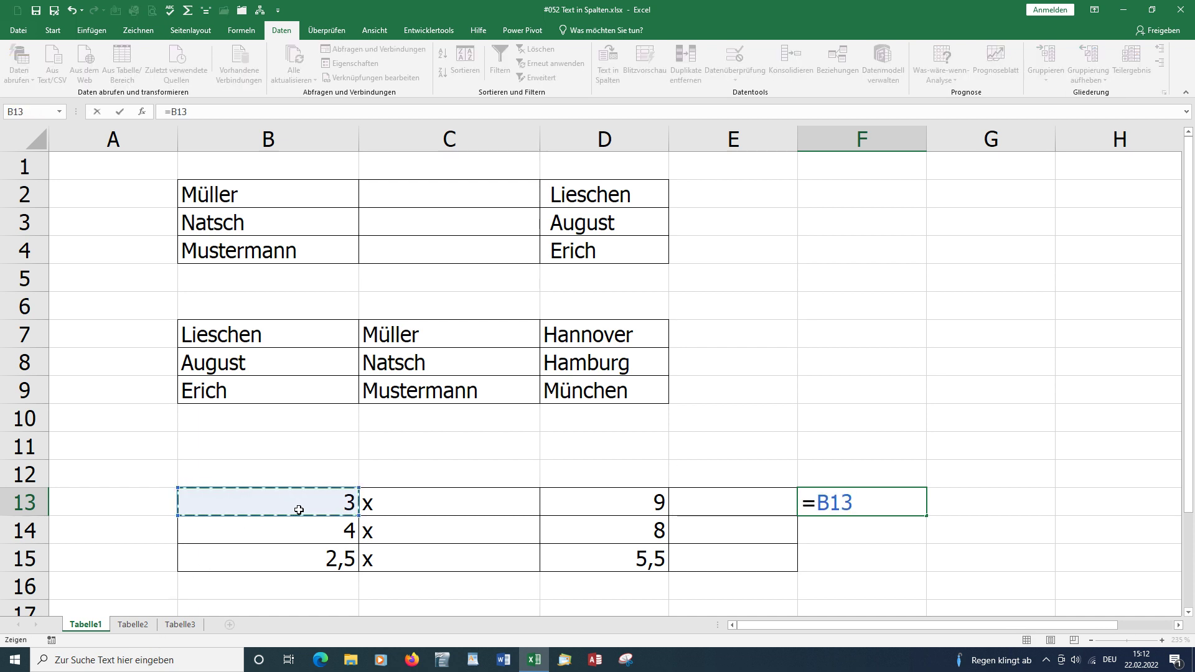
text(*)
click(599, 504)
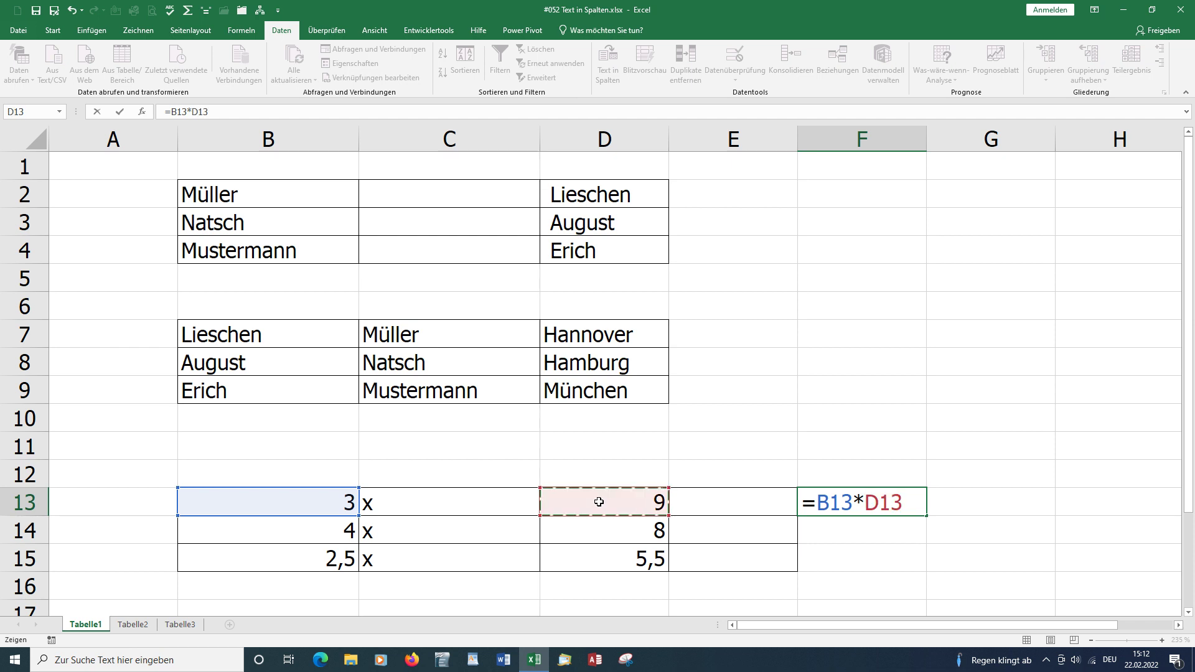
key(Return)
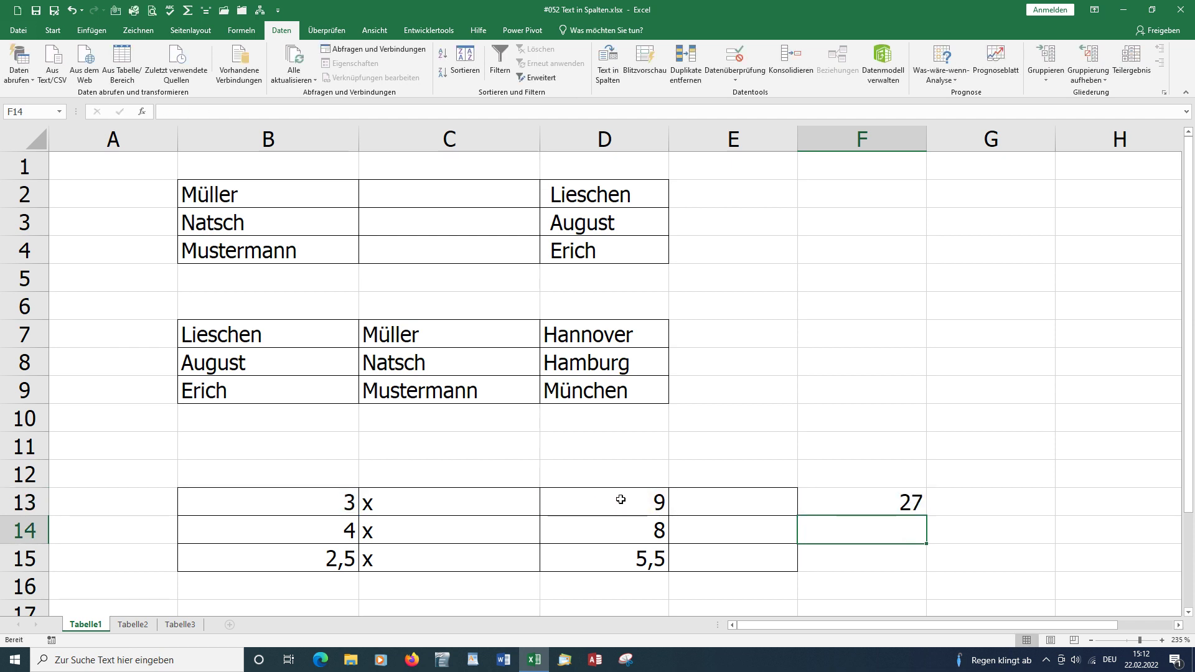
Step: Delete column C with Ctrl+-, removing the surnames and x signs
click(423, 137)
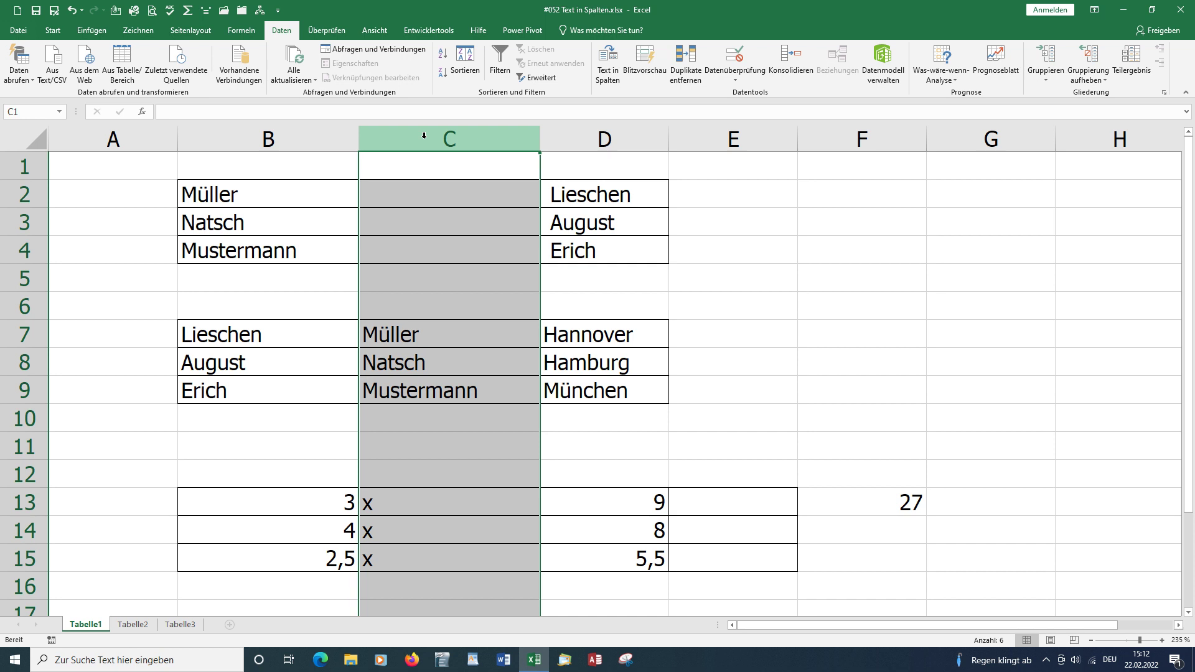
key(ctrl+minus)
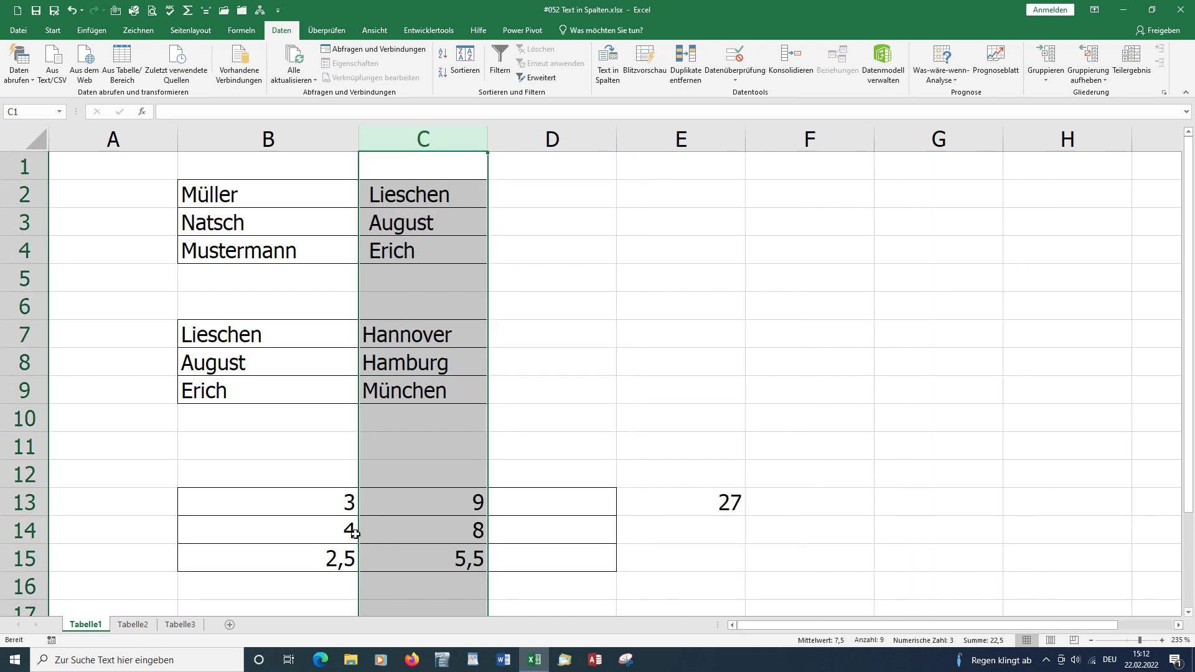
click(537, 450)
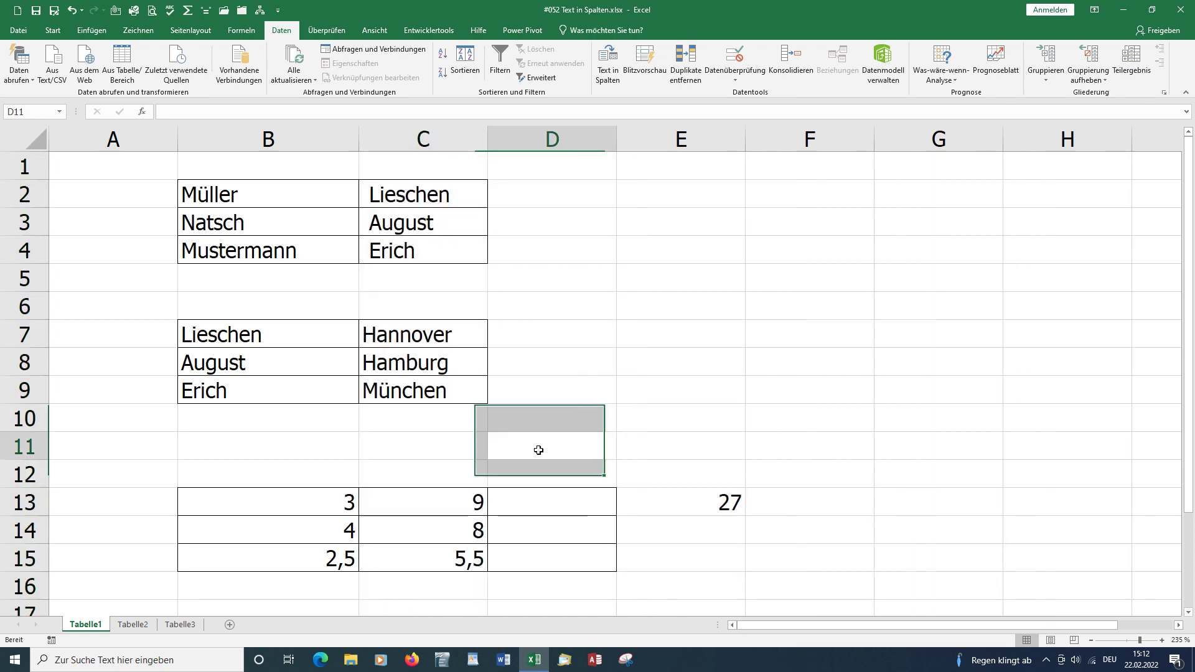